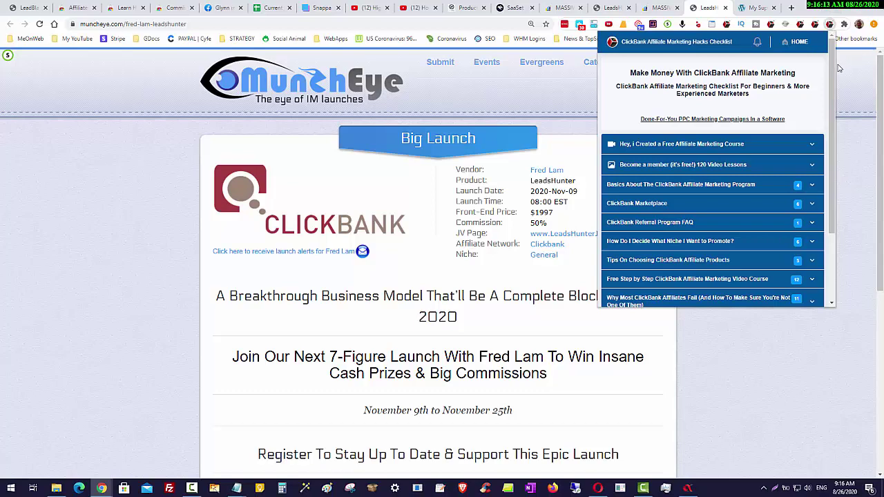
# Expand the free affiliate marketing course section of the ClickBank checklist and view its embedded video.
pyautogui.scroll(-2, 832, 124)
pyautogui.scroll(2, 834, 149)
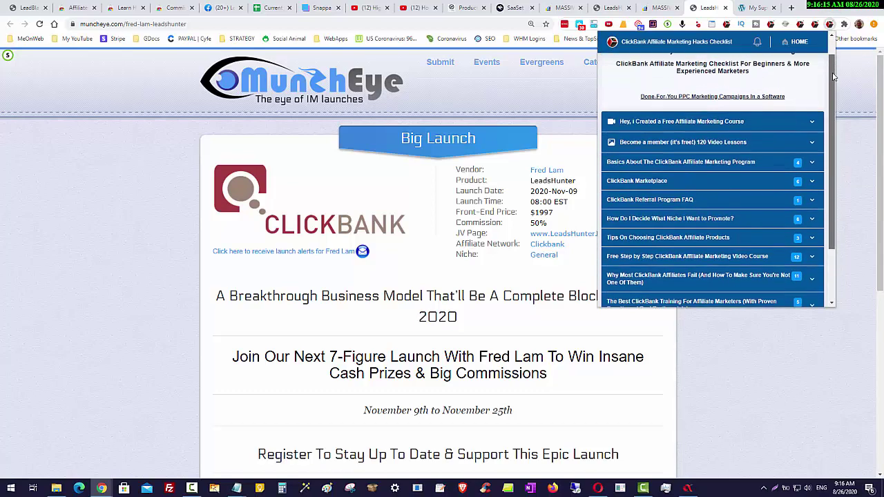
pyautogui.click(812, 125)
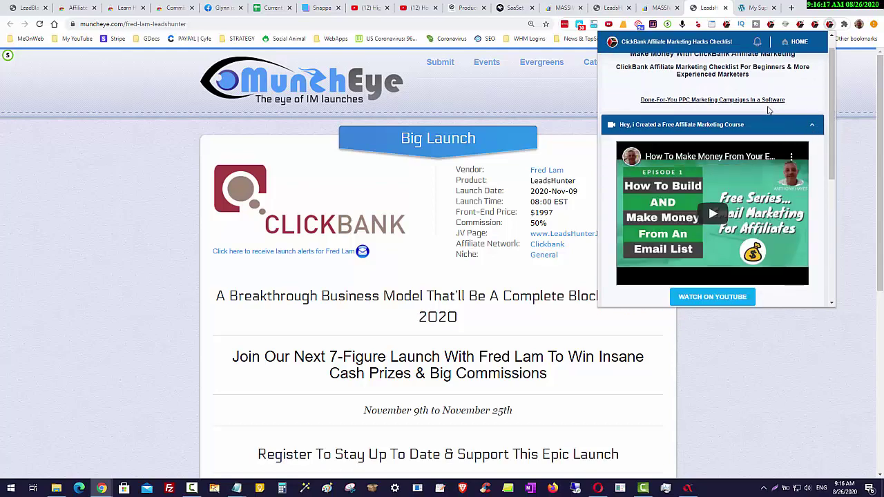
pyautogui.scroll(1, 750, 99)
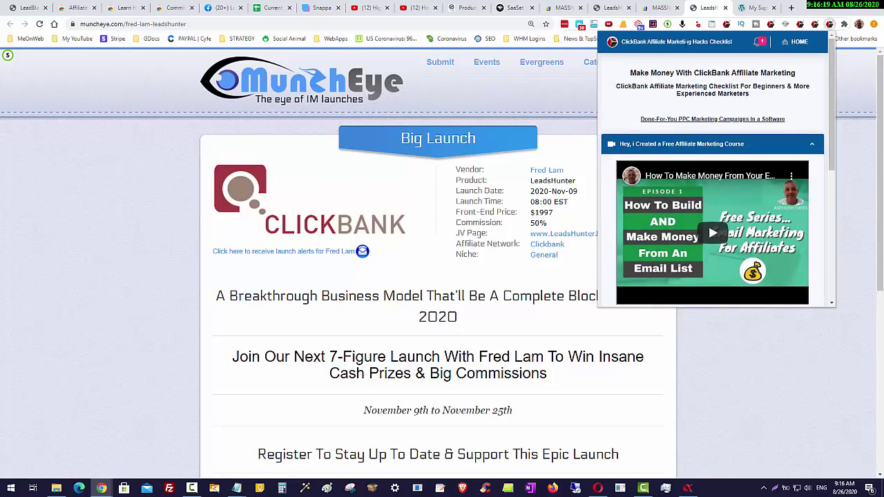
pyautogui.scroll(-2, 721, 82)
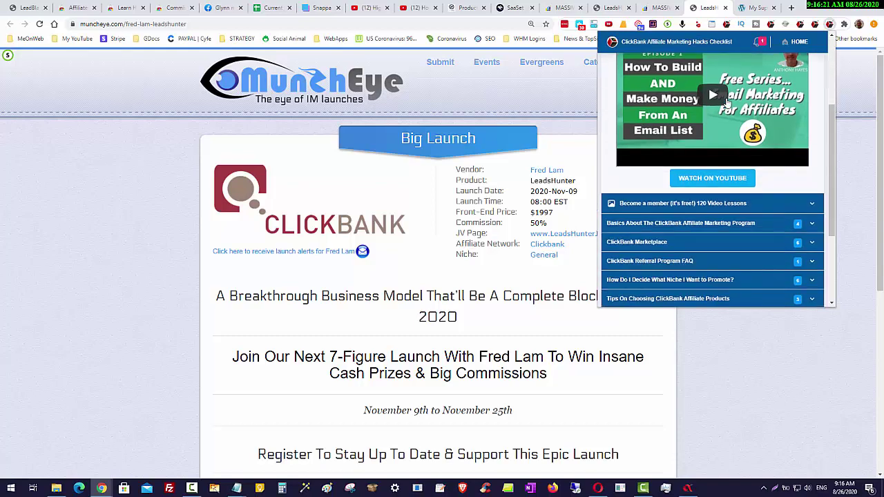
# Expand the free membership section and the affiliate program basics section, and read through the basics.
pyautogui.click(812, 204)
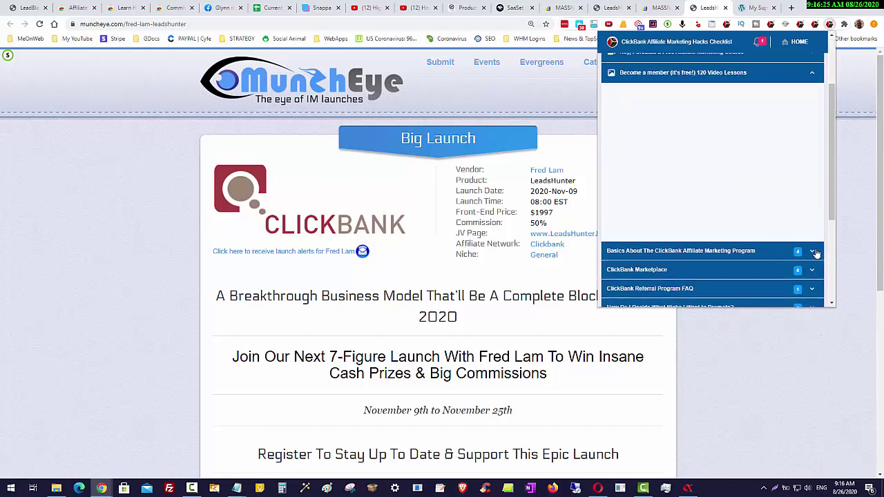
pyautogui.click(815, 252)
pyautogui.scroll(-6, 773, 228)
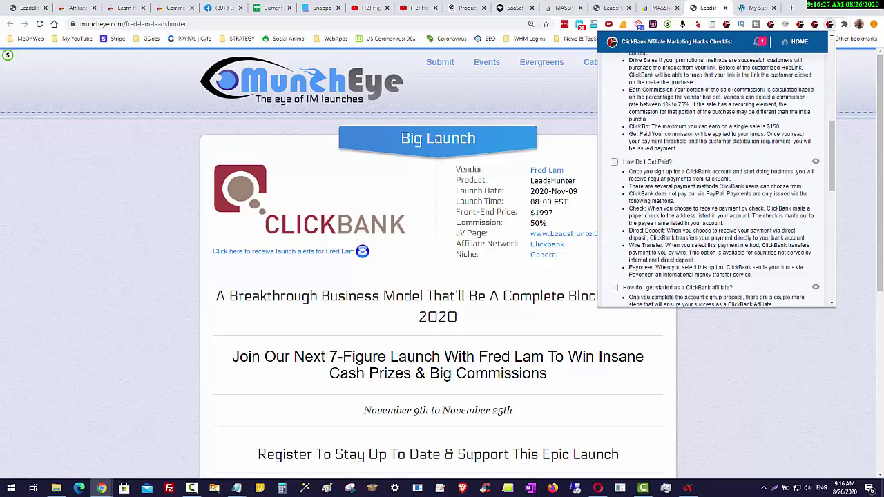
pyautogui.scroll(-3, 760, 207)
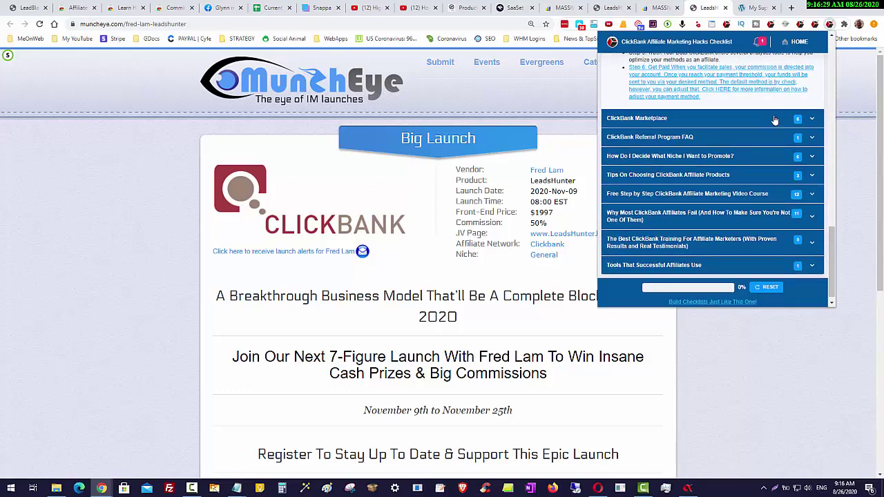
# Expand the ClickBank Marketplace and ClickBank Referral Program FAQ sections and review their contents.
pyautogui.click(774, 121)
pyautogui.scroll(-7, 773, 193)
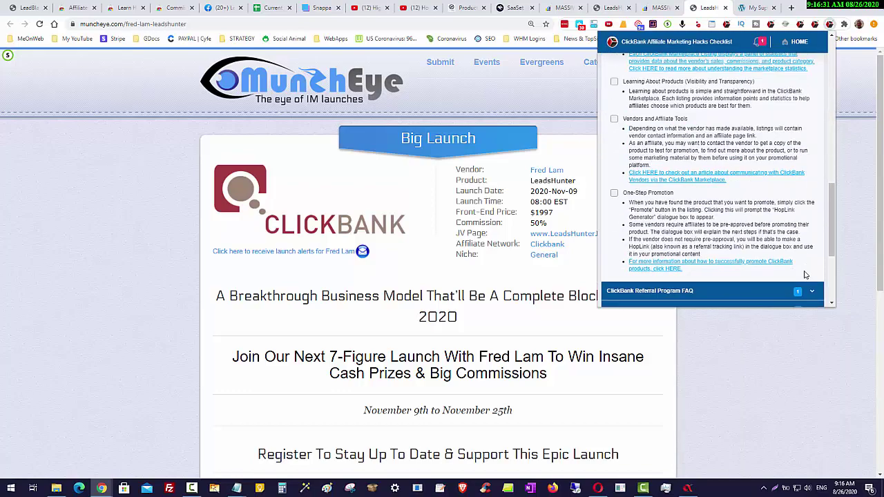
pyautogui.click(778, 250)
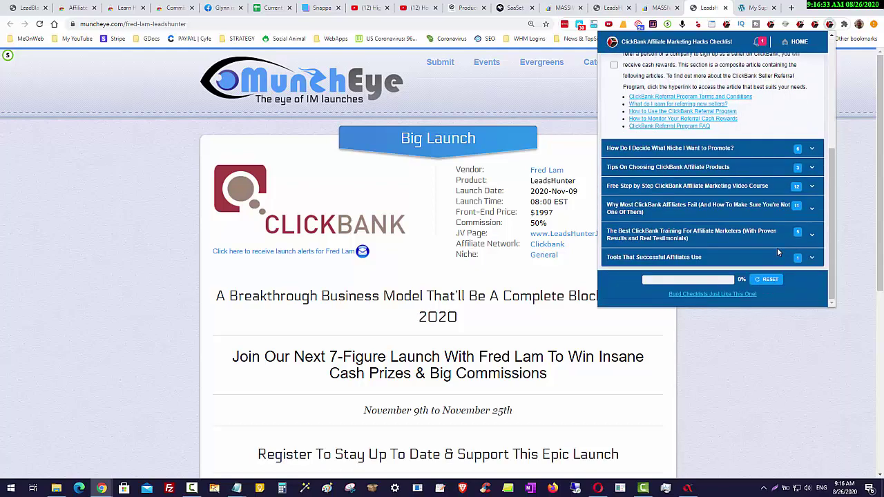
# Expand the Free Step by Step ClickBank Affiliate Marketing Video Course section, review its lessons and collapse it.
pyautogui.click(746, 185)
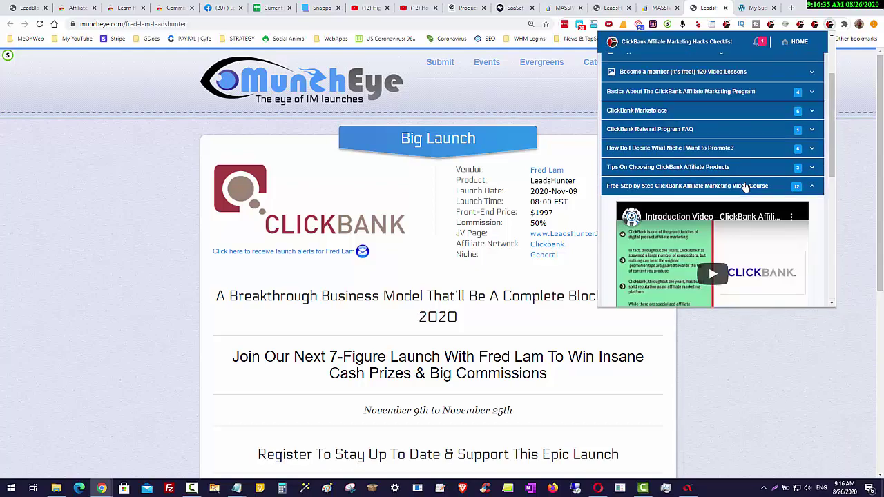
pyautogui.scroll(10, 806, 170)
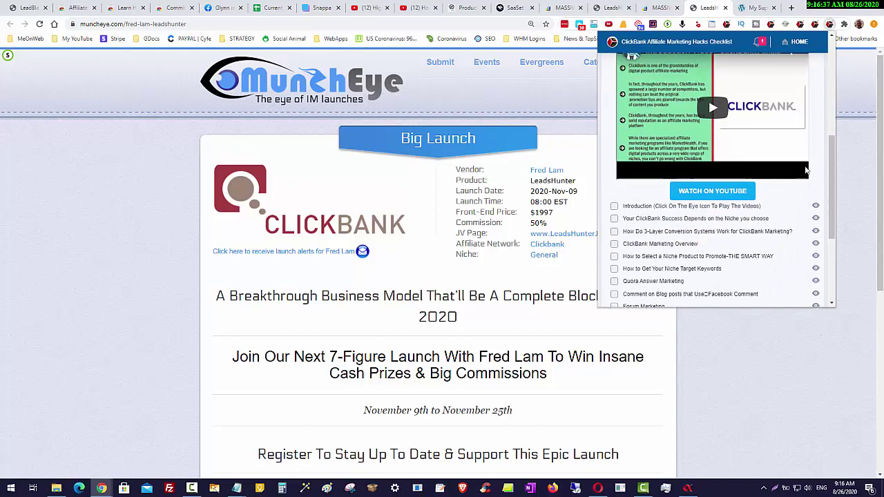
pyautogui.click(810, 279)
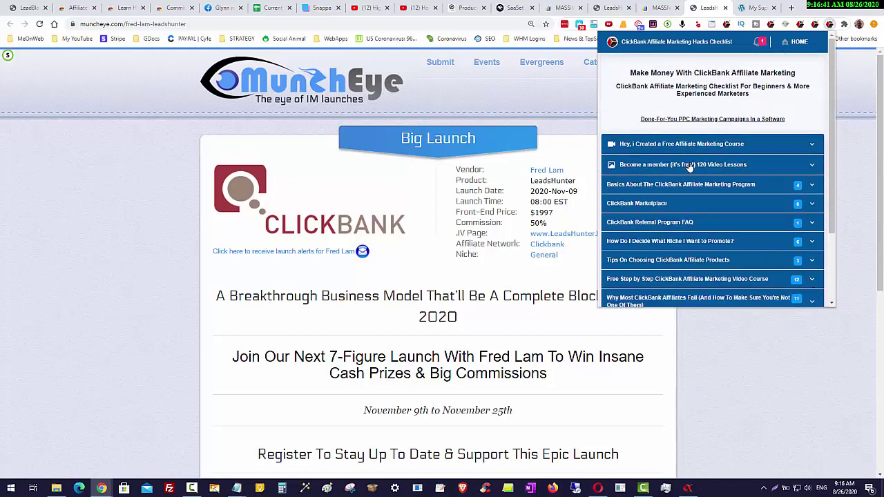
# Reopen the free affiliate marketing course section and look over its email list video and the remaining checklist sections.
pyautogui.click(810, 150)
pyautogui.scroll(-3, 809, 163)
pyautogui.scroll(1, 809, 165)
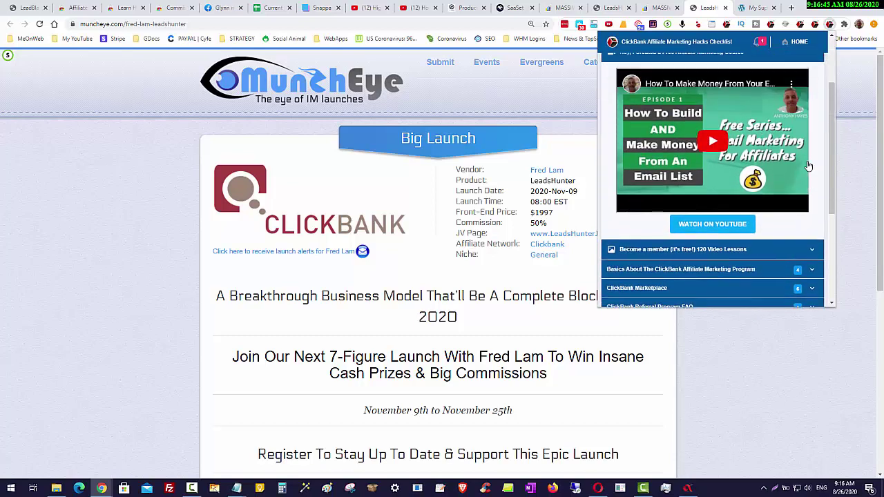
pyautogui.scroll(2, 746, 150)
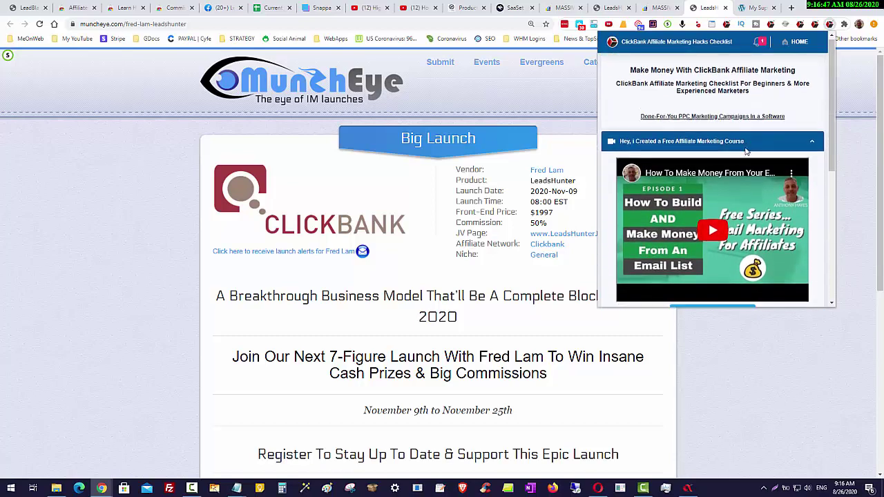
pyautogui.scroll(-2, 745, 150)
pyautogui.scroll(1, 745, 151)
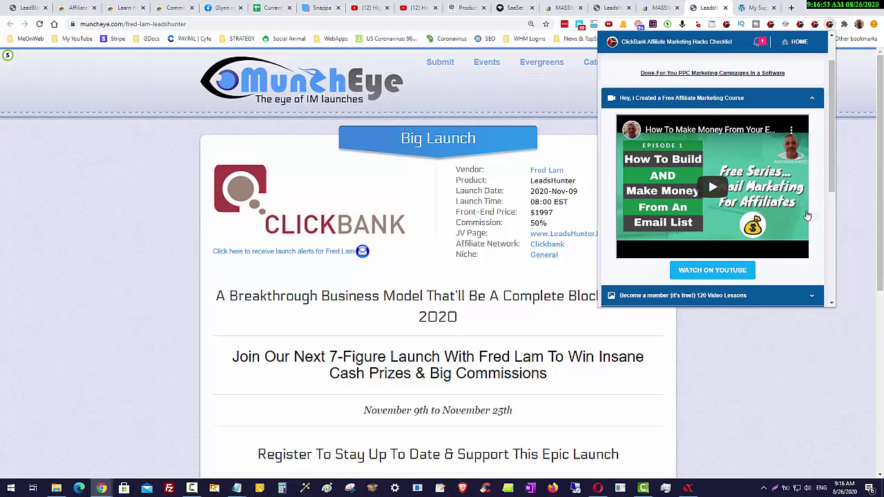
pyautogui.scroll(-5, 797, 221)
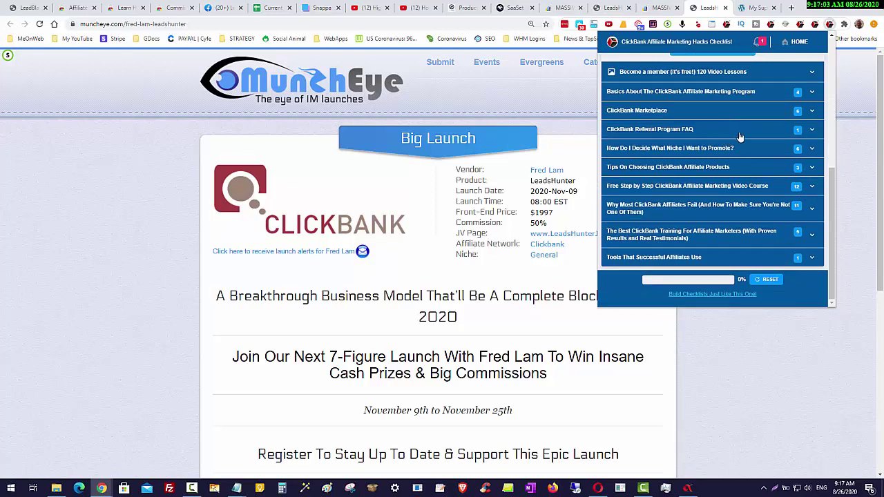
pyautogui.scroll(3, 771, 190)
pyautogui.scroll(1, 767, 182)
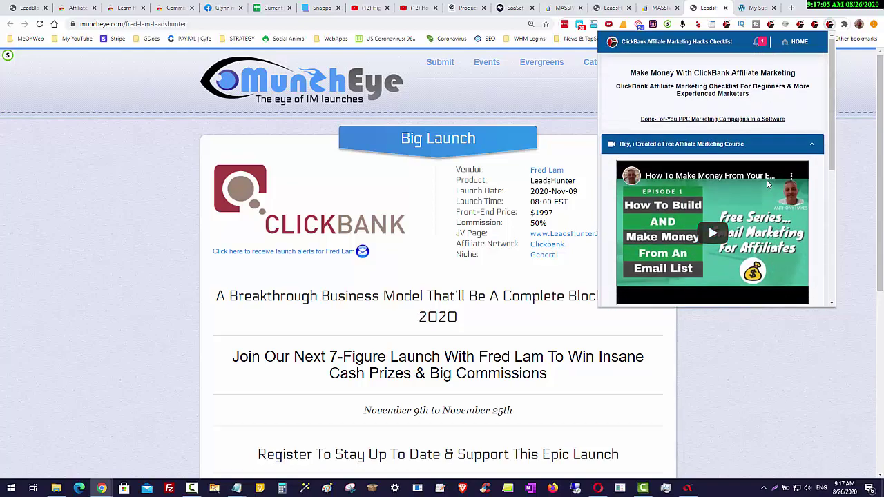
pyautogui.scroll(-3, 769, 179)
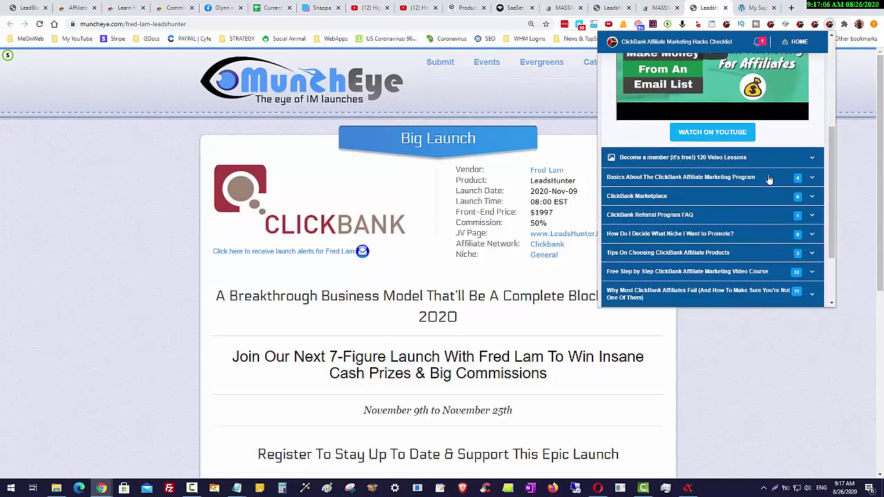
# Expand and collapse the free membership section with 120 video lessons, and expand the free affiliate marketing course section again.
pyautogui.click(814, 158)
pyautogui.scroll(-1, 769, 193)
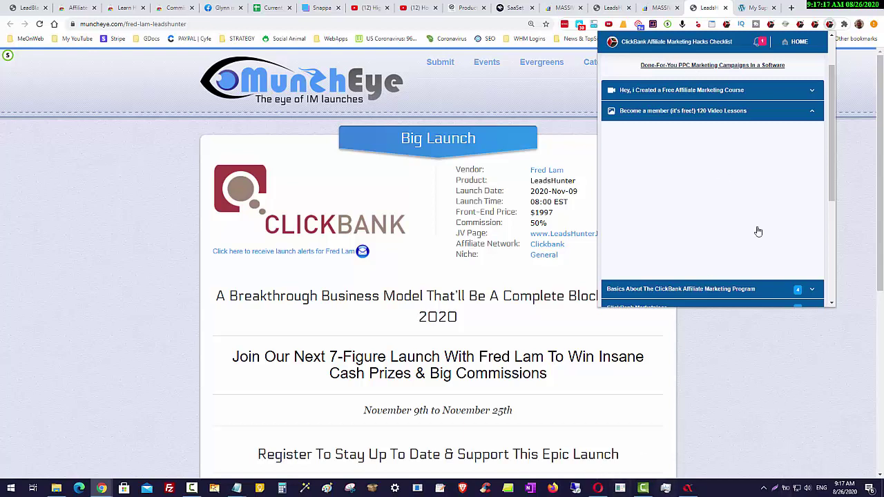
pyautogui.click(772, 113)
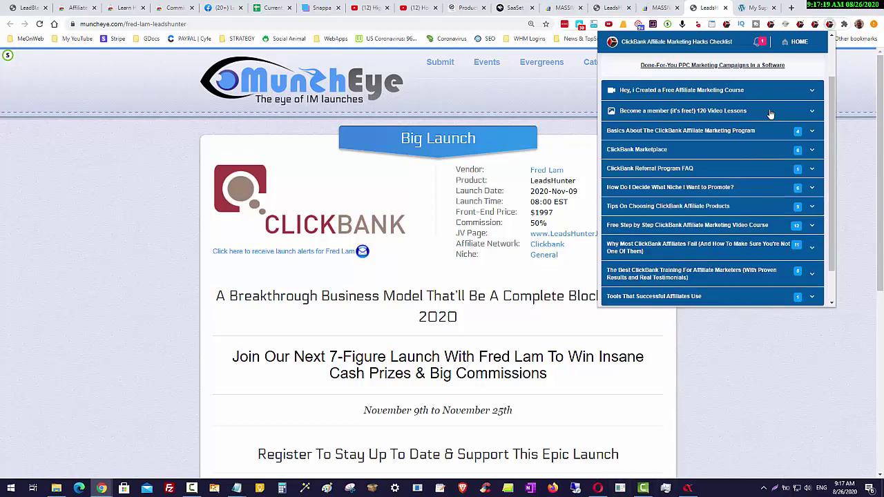
pyautogui.click(813, 91)
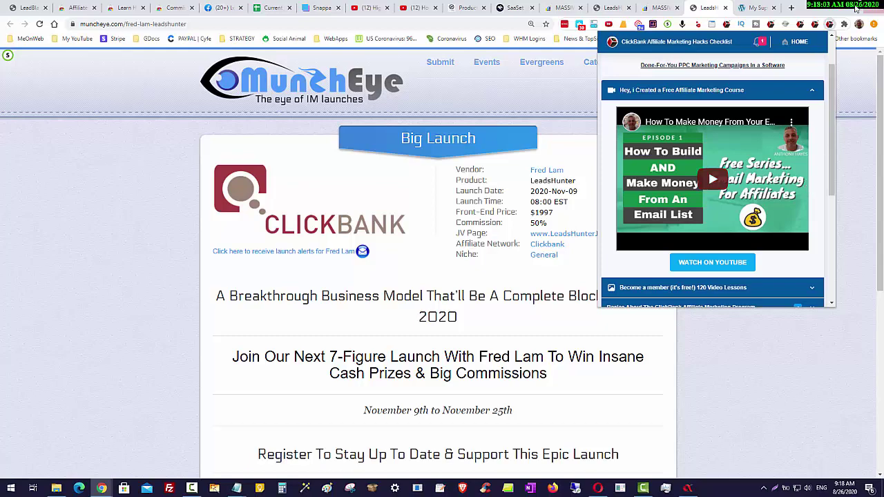
pyautogui.scroll(-1, 769, 128)
pyautogui.scroll(1, 770, 129)
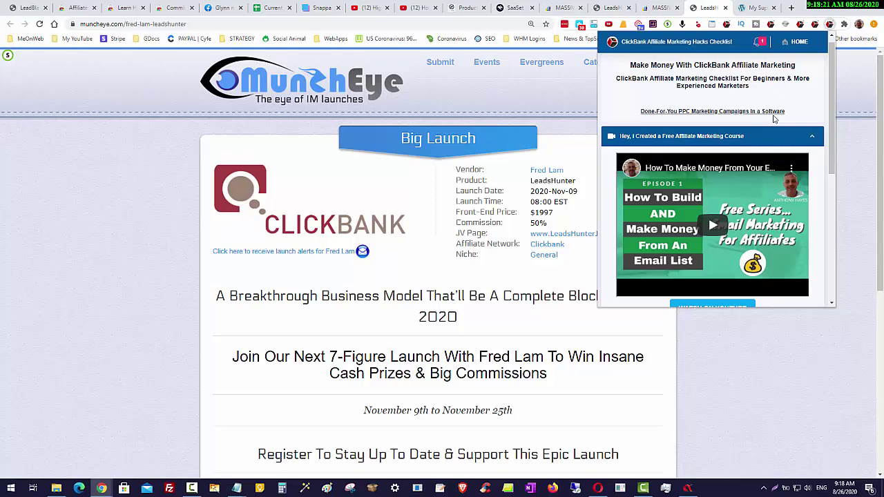
# Close the ClickBank checklist and open the Chrome Web Store page of another installed checklist extension.
pyautogui.click(787, 390)
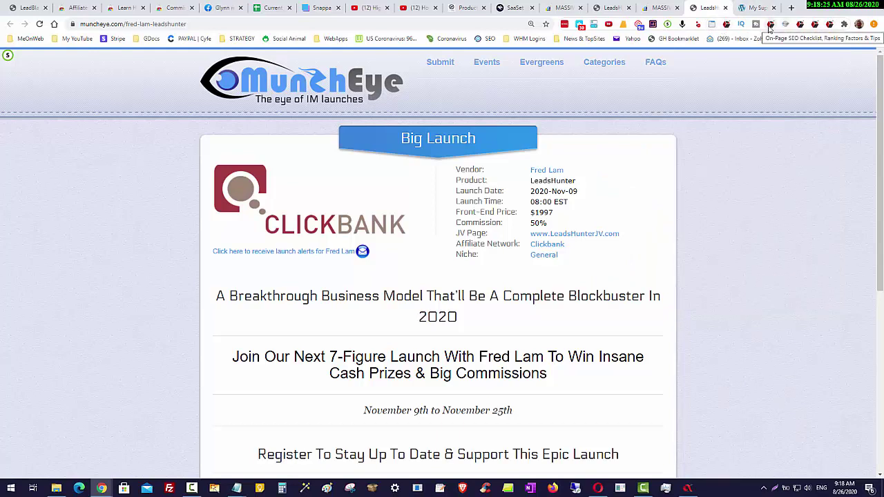
pyautogui.rightClick(814, 25)
pyautogui.click(816, 36)
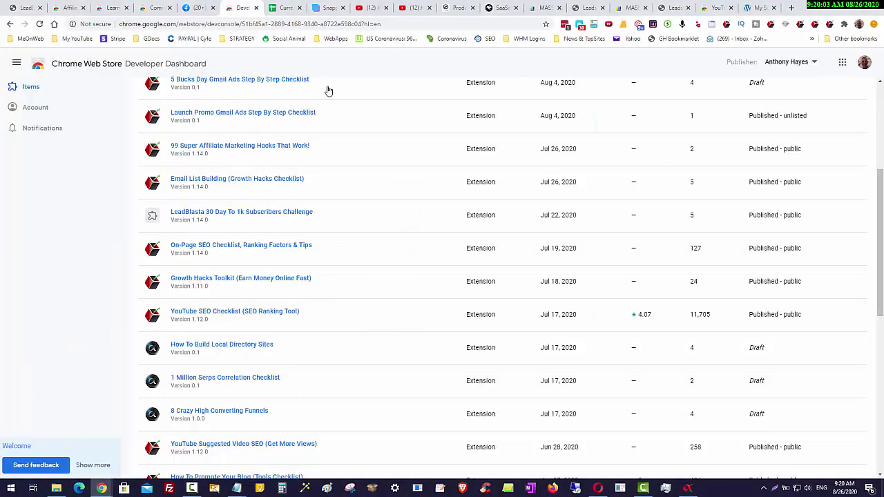
# Review the ratings, user counts and publication status of the extensions in the Chrome Web Store Developer Dashboard.
pyautogui.scroll(-2, 483, 162)
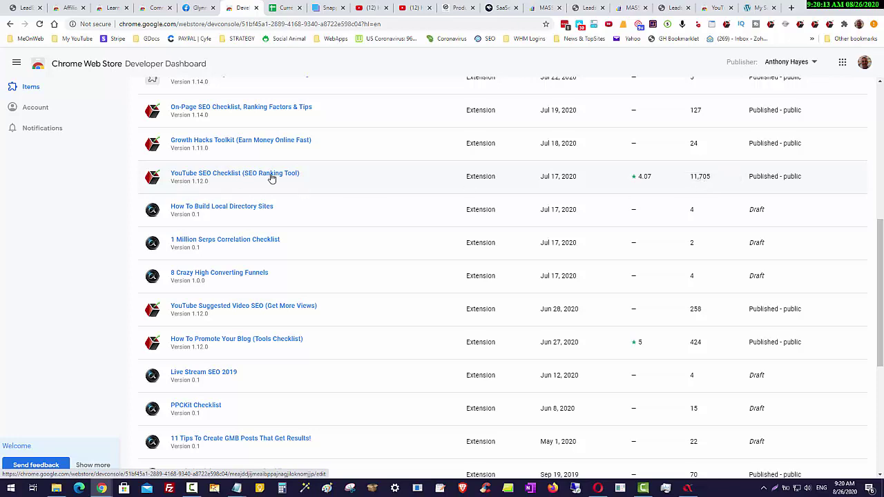
pyautogui.scroll(2, 694, 185)
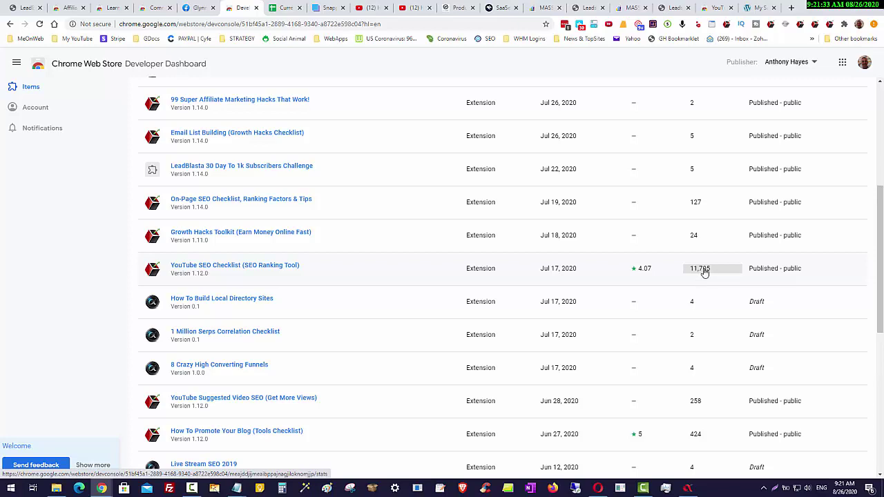
pyautogui.scroll(-3, 763, 388)
pyautogui.scroll(2, 730, 288)
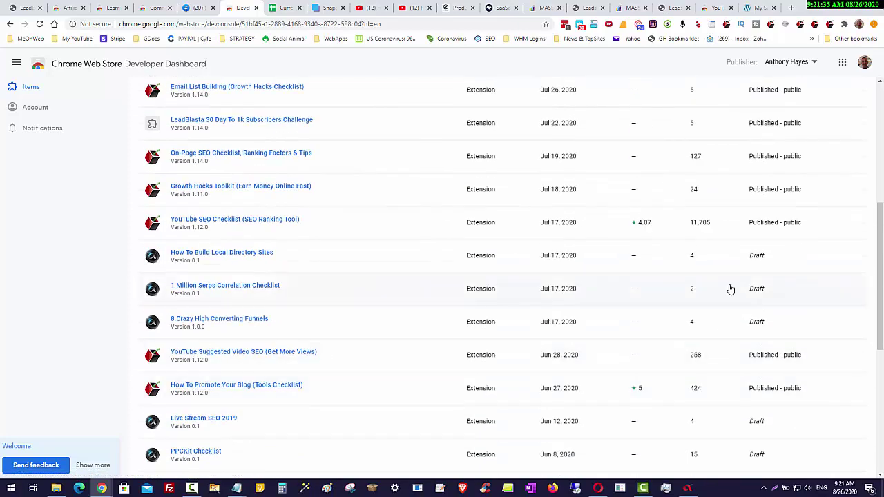
pyautogui.scroll(1, 722, 258)
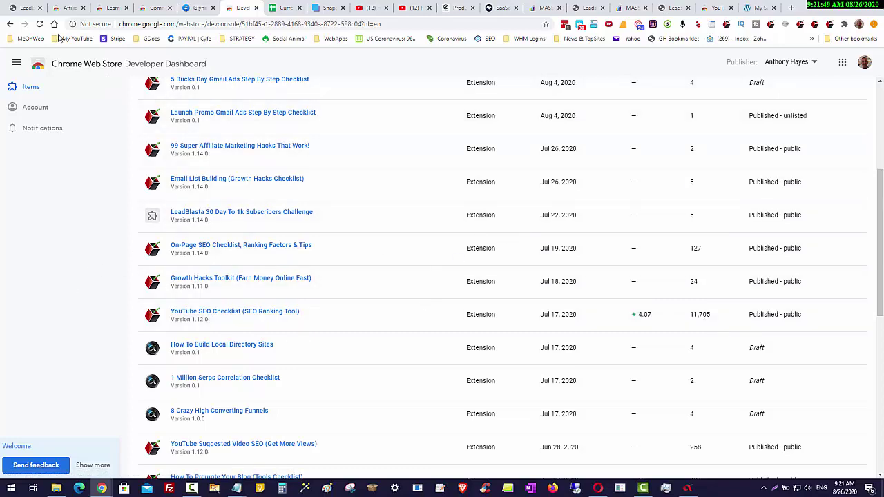
# Switch to LeadBlasta and show the theme settings of the D-Day YouTube Ads Checklist app.
pyautogui.click(25, 8)
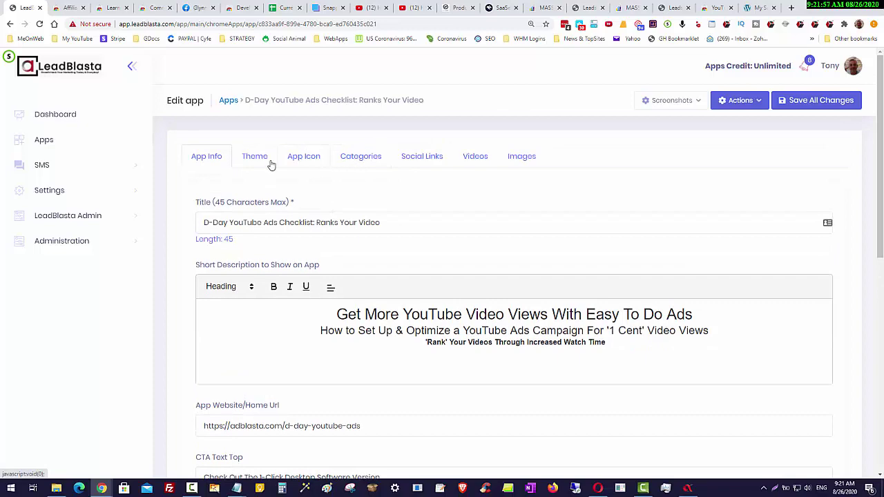
pyautogui.click(269, 163)
pyautogui.scroll(-2, 263, 136)
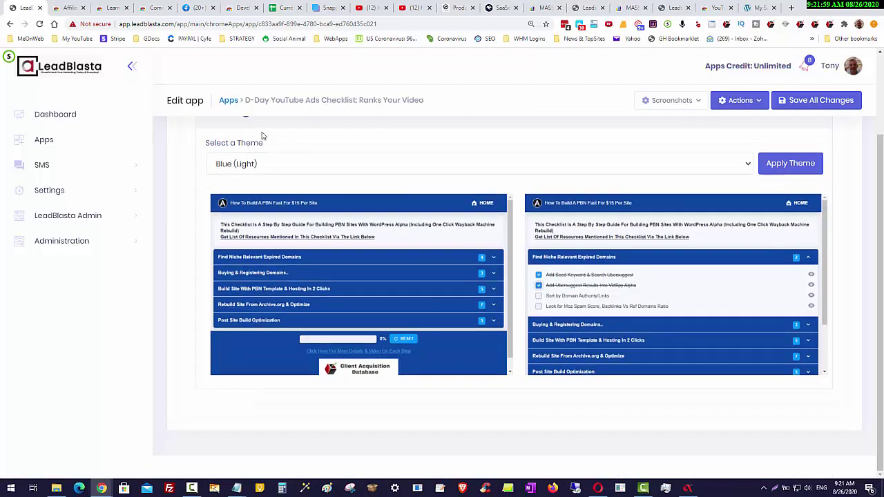
# Preview the Amber (Light), Material Dark, Blue Grey (Light), Brown (Dark) and Brown (Light) themes for the checklist app.
pyautogui.click(476, 163)
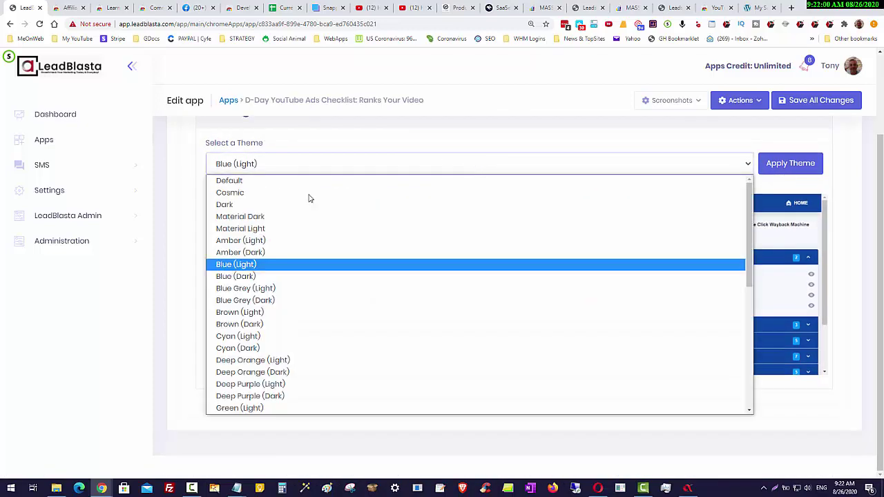
pyautogui.click(271, 246)
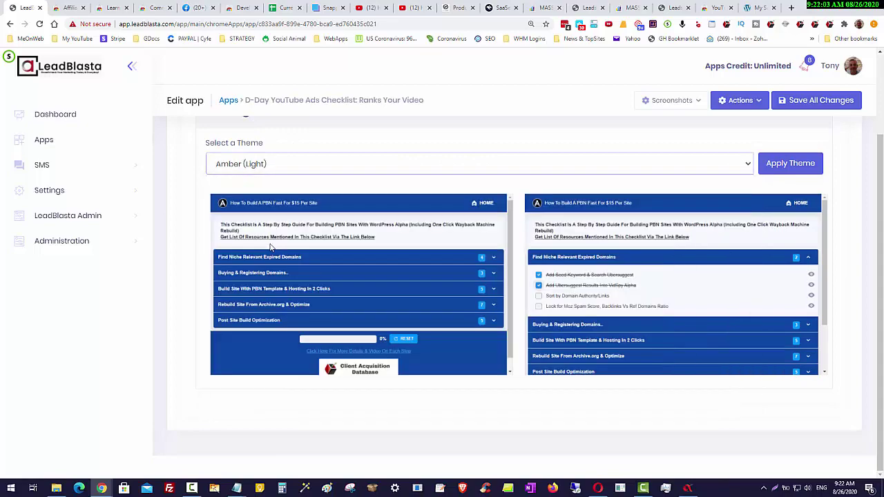
pyautogui.click(254, 170)
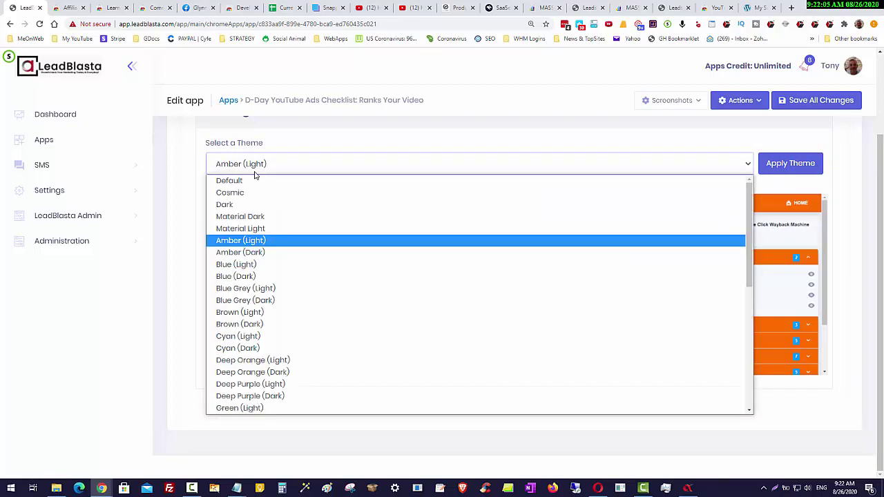
pyautogui.click(260, 218)
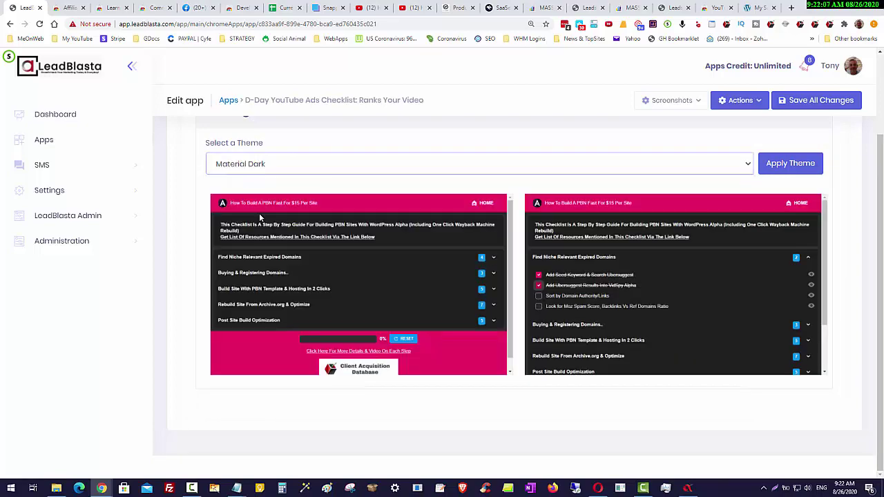
pyautogui.click(292, 171)
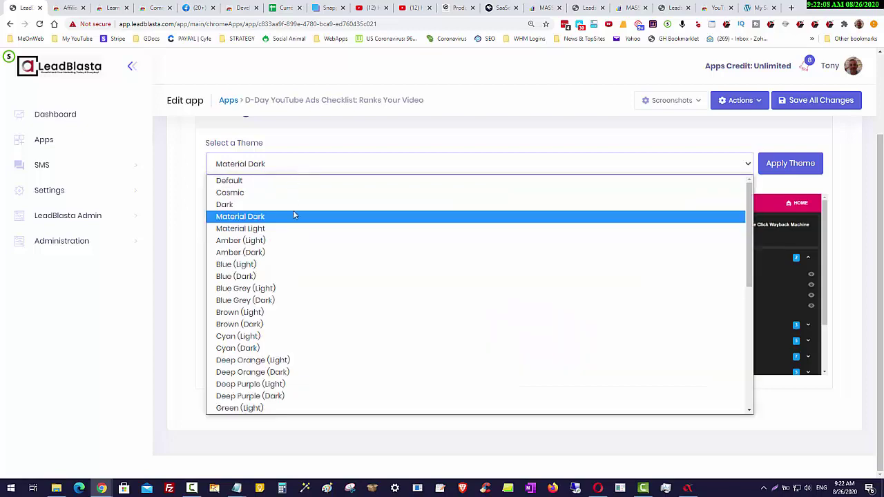
pyautogui.click(301, 292)
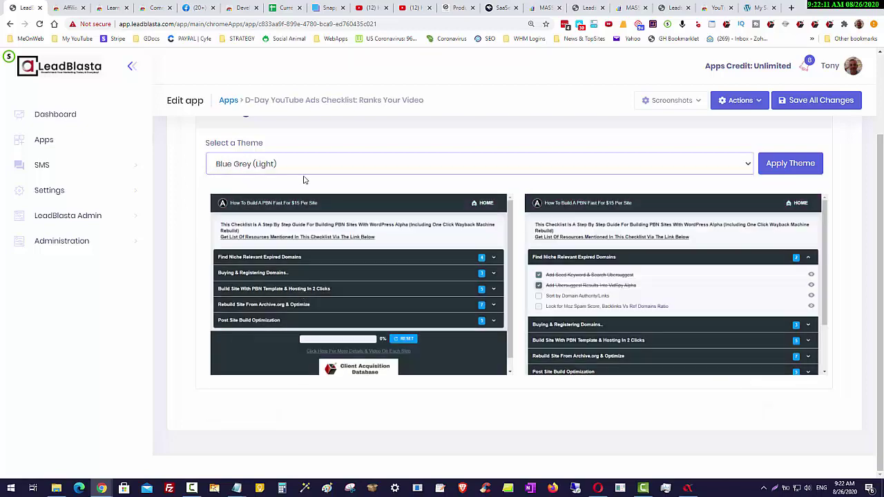
pyautogui.click(302, 172)
pyautogui.click(292, 325)
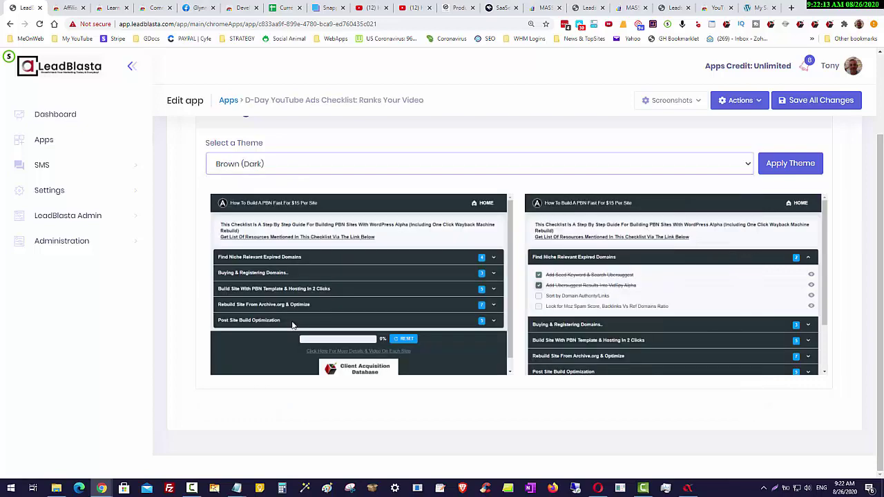
pyautogui.click(297, 169)
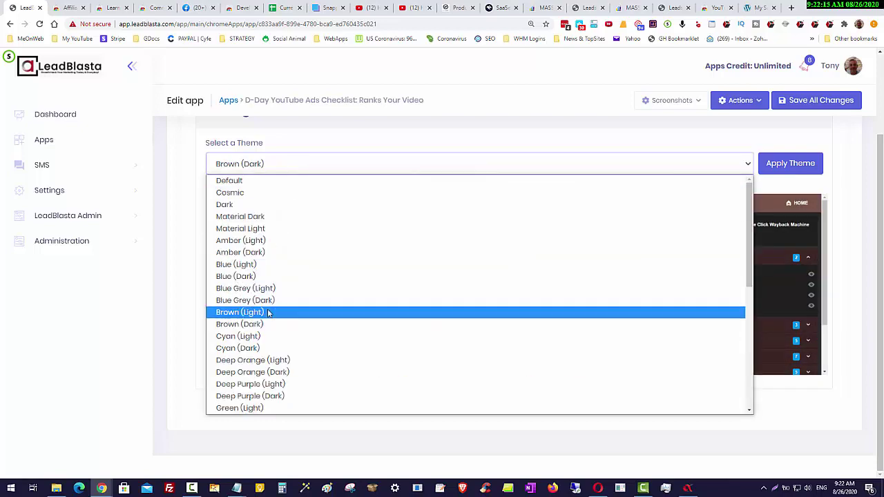
pyautogui.click(268, 311)
# Apply the Blue Grey (Dark) theme and check it in the D-Day YouTube Ads Checklist extension.
pyautogui.click(278, 163)
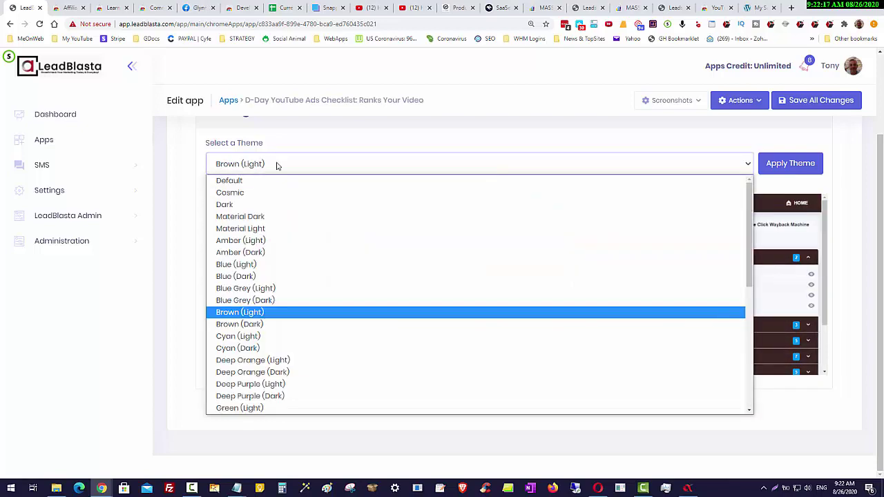
pyautogui.click(284, 301)
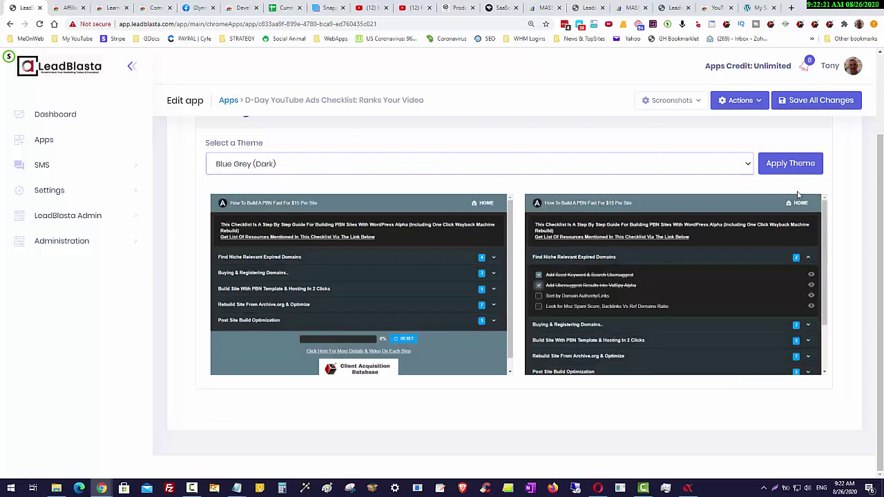
pyautogui.click(787, 167)
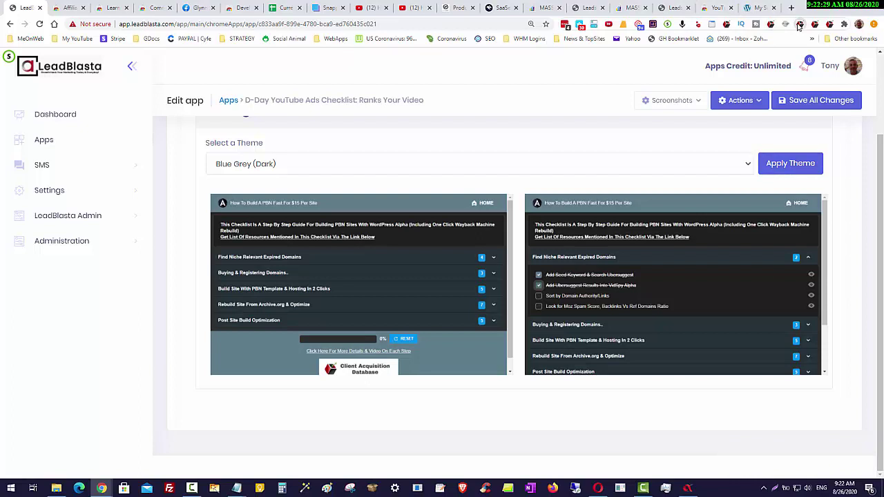
pyautogui.click(799, 26)
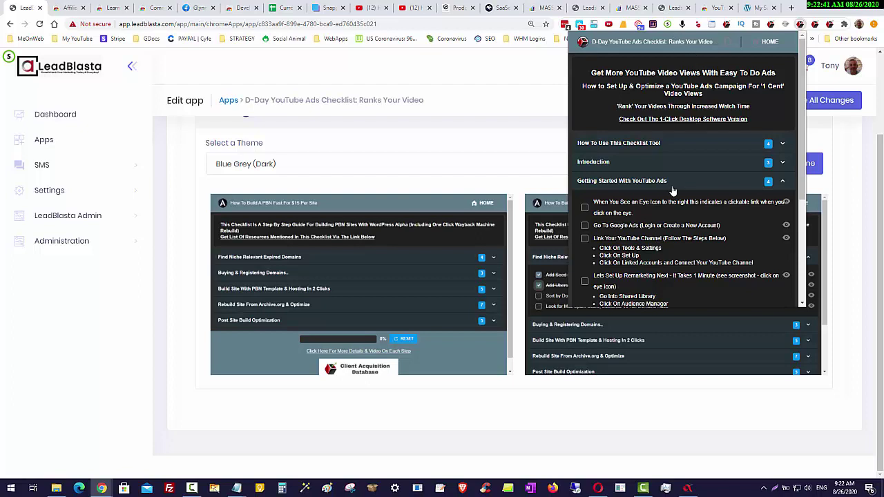
# Apply the Blue (Dark) theme to the app and check it in the D-Day YouTube Ads Checklist extension.
pyautogui.click(282, 163)
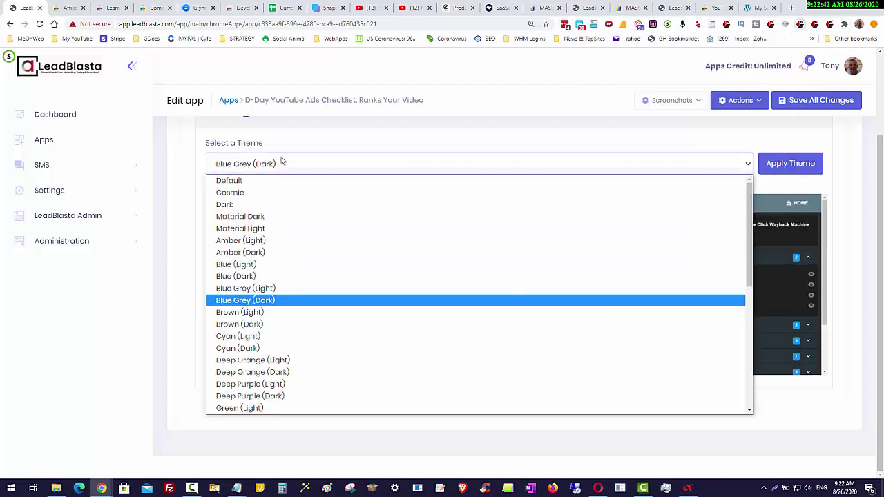
pyautogui.click(257, 276)
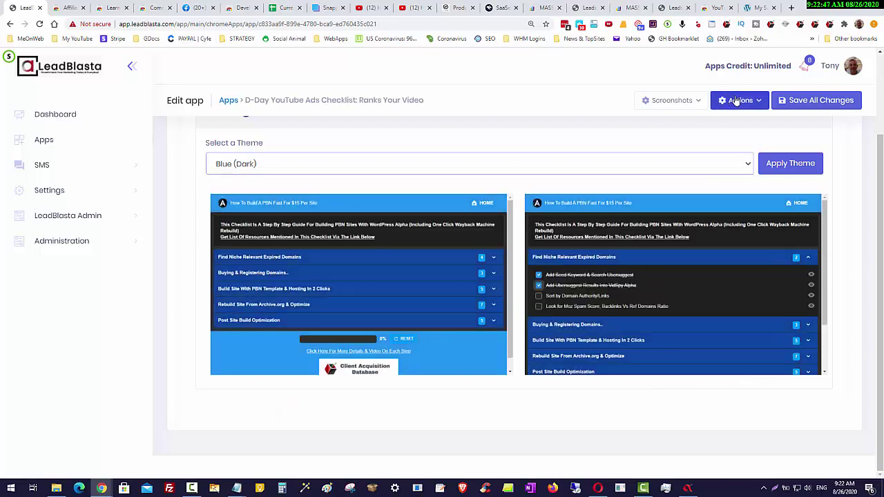
pyautogui.click(786, 164)
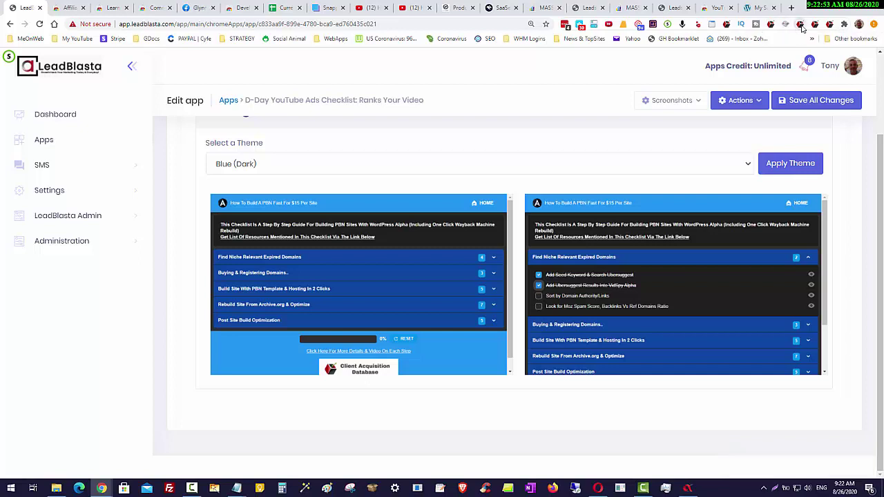
pyautogui.click(800, 25)
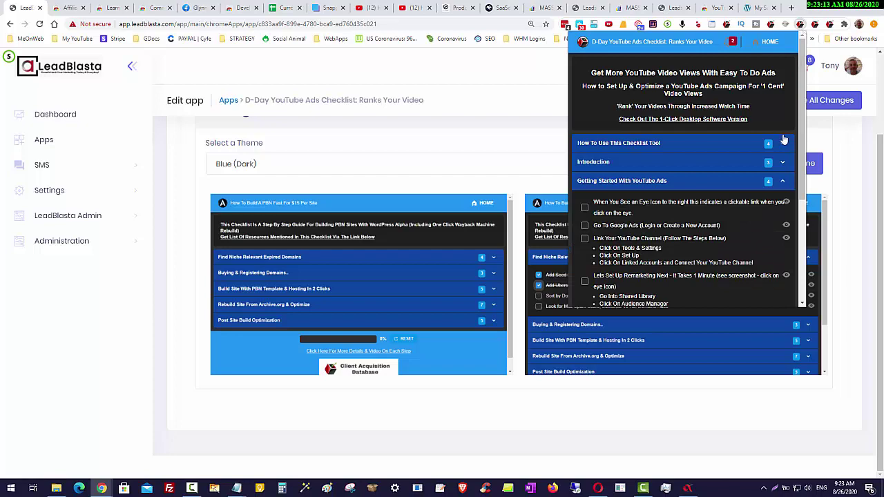
pyautogui.scroll(-1, 782, 135)
pyautogui.scroll(1, 779, 130)
pyautogui.click(476, 116)
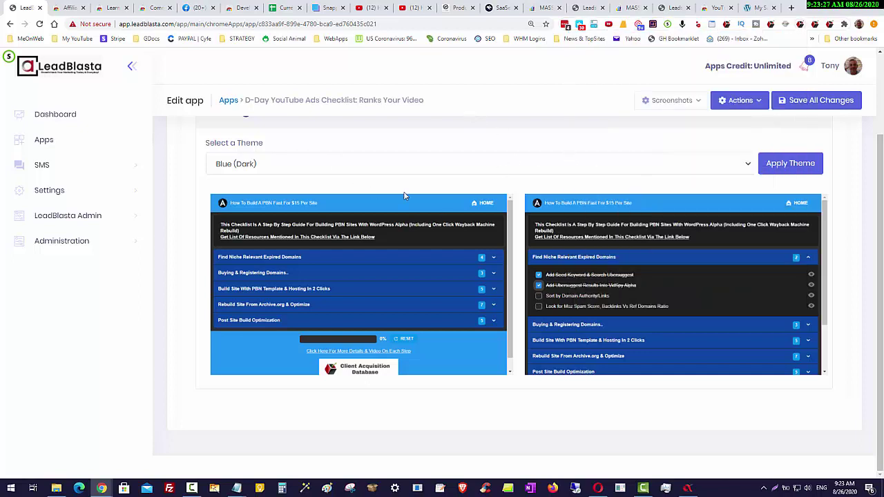
# Show the app's categories and expand How To Use This Checklist Tool to view its items and bullet points.
pyautogui.scroll(2, 414, 198)
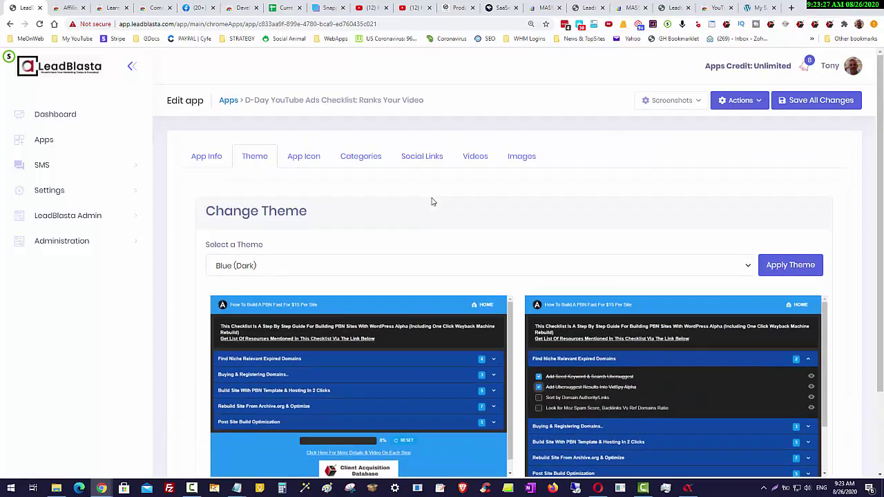
pyautogui.click(357, 163)
pyautogui.scroll(-2, 394, 214)
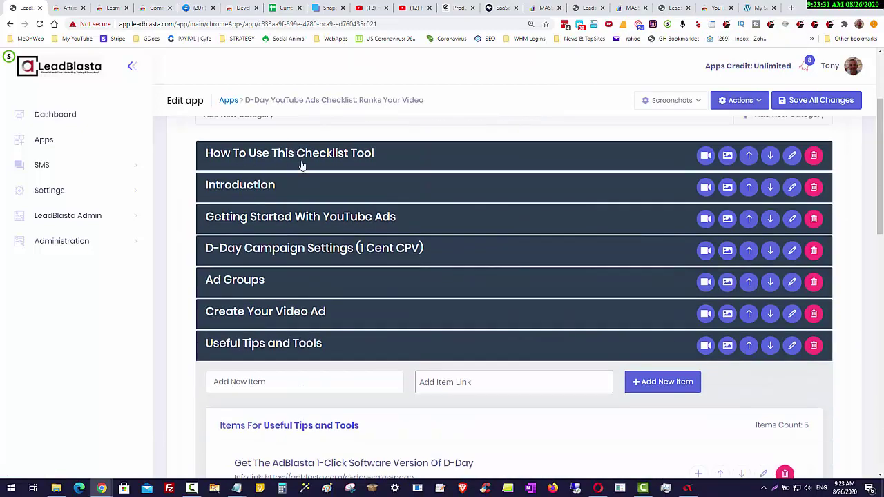
pyautogui.click(301, 166)
pyautogui.scroll(-2, 302, 176)
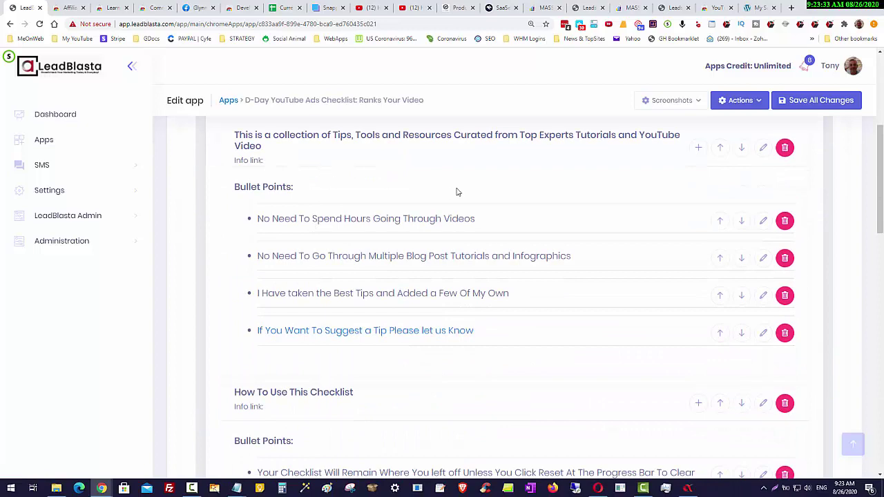
# View the form for adding bullet points to the category's first item and close it without adding any.
pyautogui.click(698, 147)
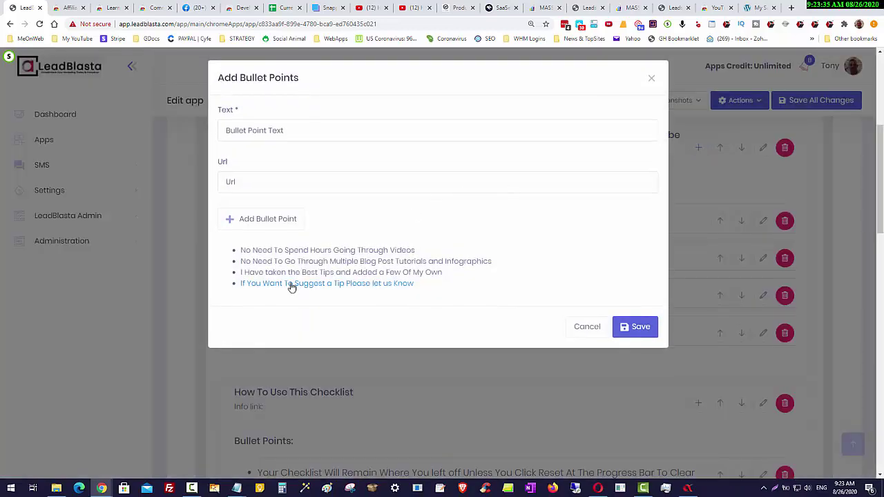
pyautogui.click(653, 80)
pyautogui.click(698, 147)
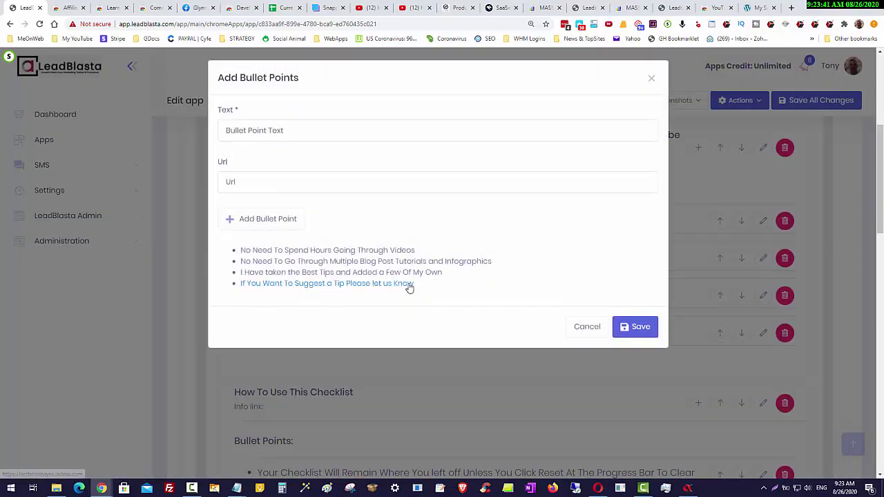
pyautogui.click(651, 78)
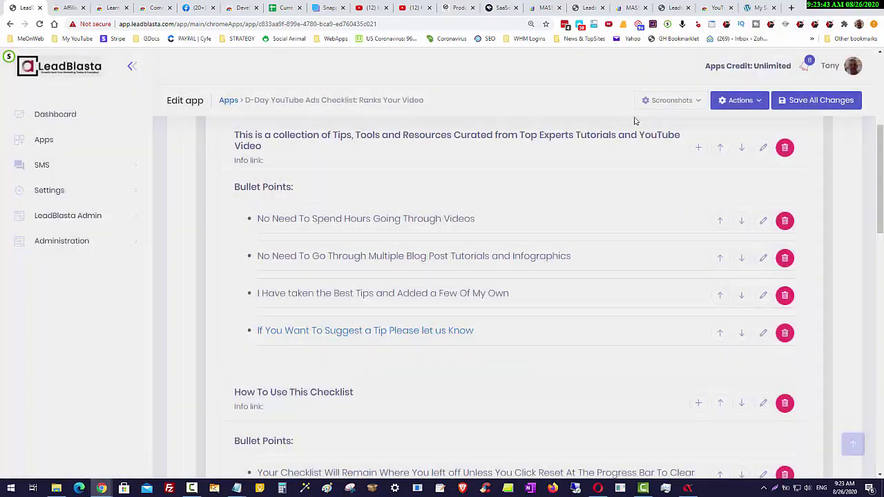
pyautogui.scroll(3, 548, 223)
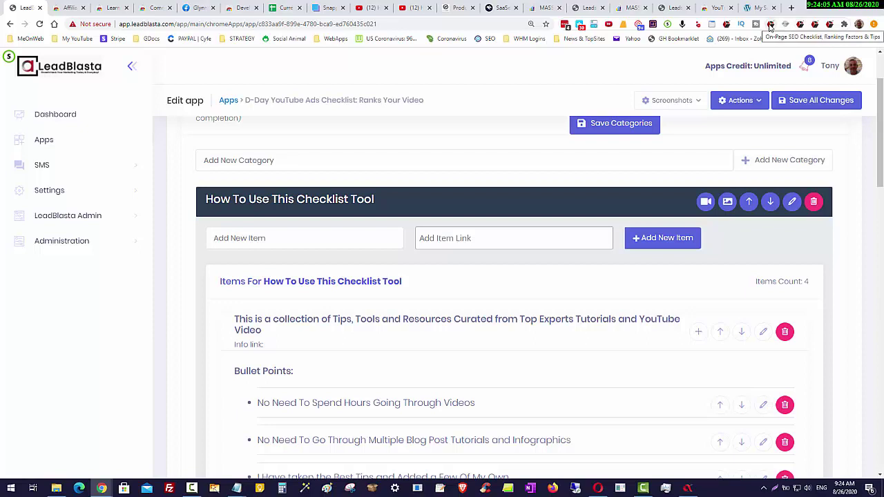
# Open the Lifetime Marketing Discount Deals extension and view its SEO Deals and Content Marketing sections.
pyautogui.click(727, 25)
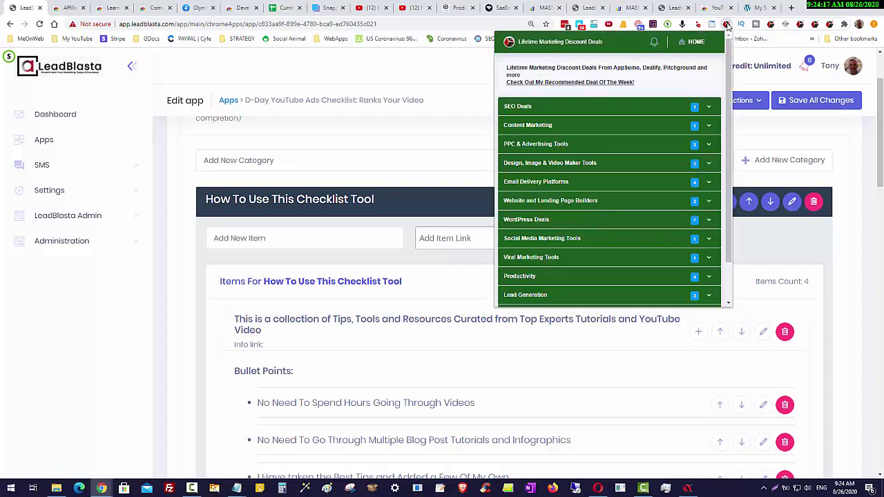
pyautogui.click(708, 107)
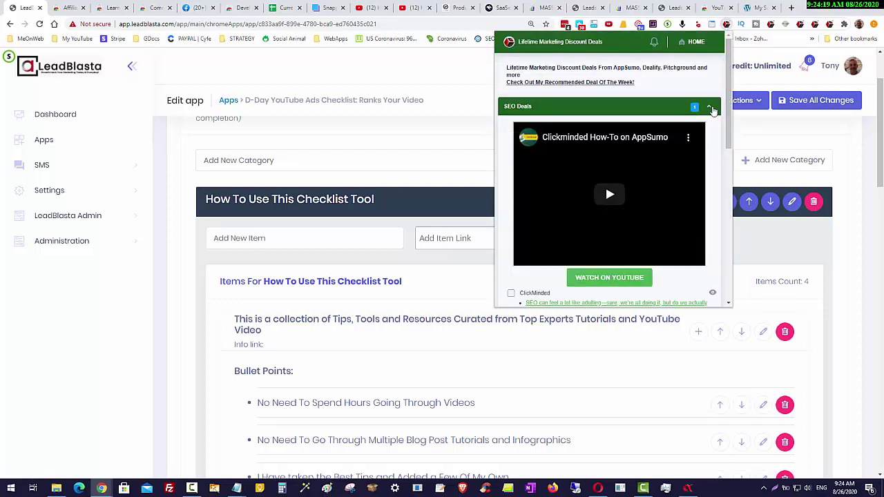
pyautogui.scroll(-5, 718, 173)
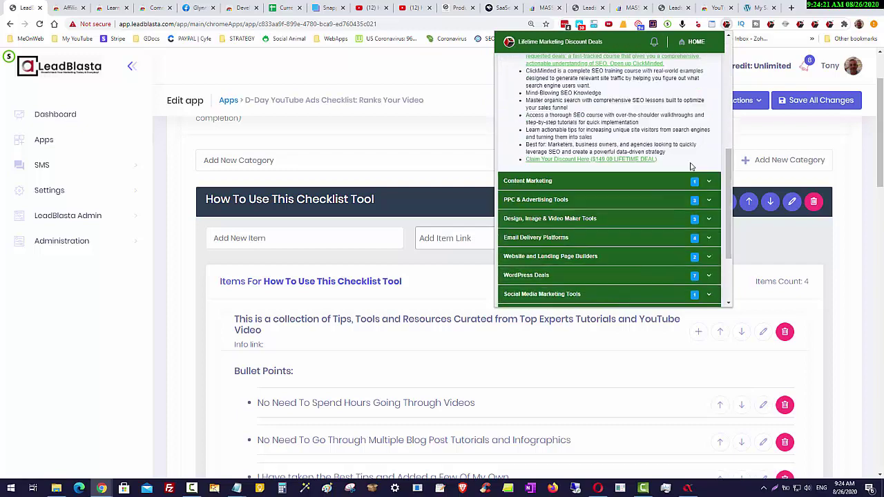
pyautogui.click(703, 180)
pyautogui.scroll(-3, 714, 221)
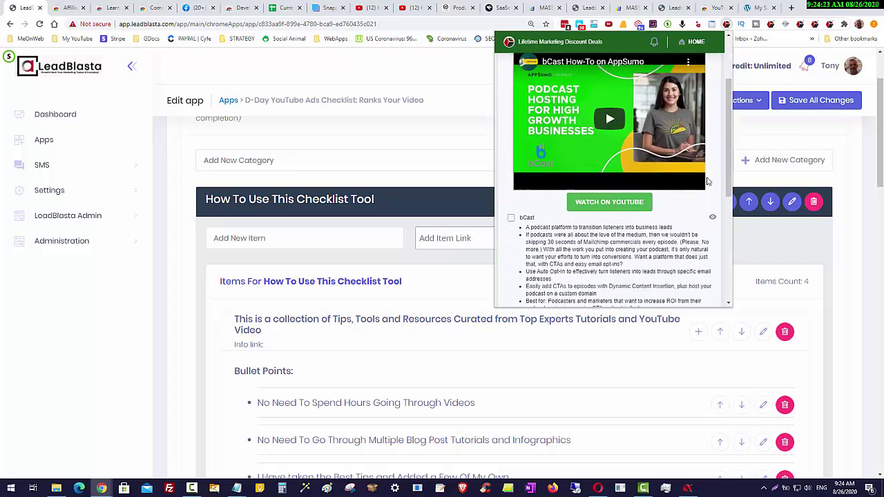
# View the PPC & Advertising Tools section and the Design, Image & Video Maker Tools section of the deals extension.
pyautogui.click(711, 249)
pyautogui.scroll(-5, 711, 254)
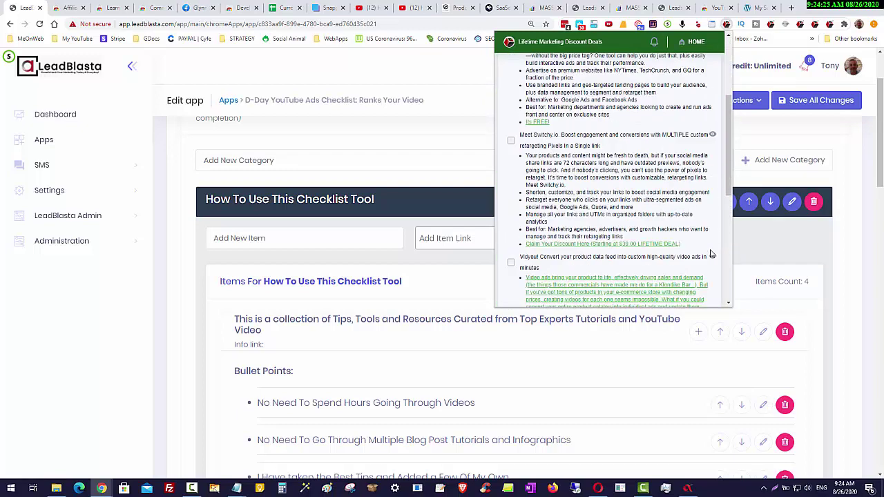
pyautogui.scroll(-3, 710, 250)
pyautogui.click(705, 194)
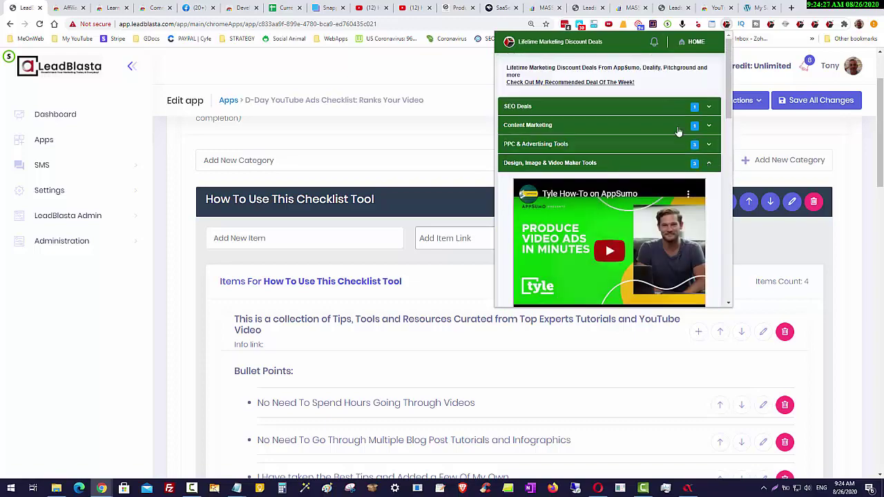
pyautogui.scroll(-2, 694, 283)
pyautogui.scroll(-10, 694, 283)
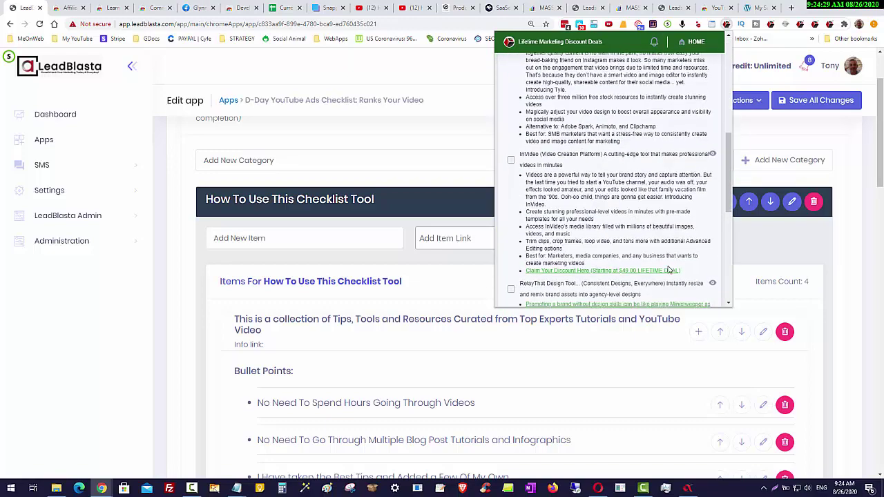
# View the Email Delivery Platforms section of the deals extension, then close the extension.
pyautogui.click(686, 255)
pyautogui.scroll(-5, 683, 248)
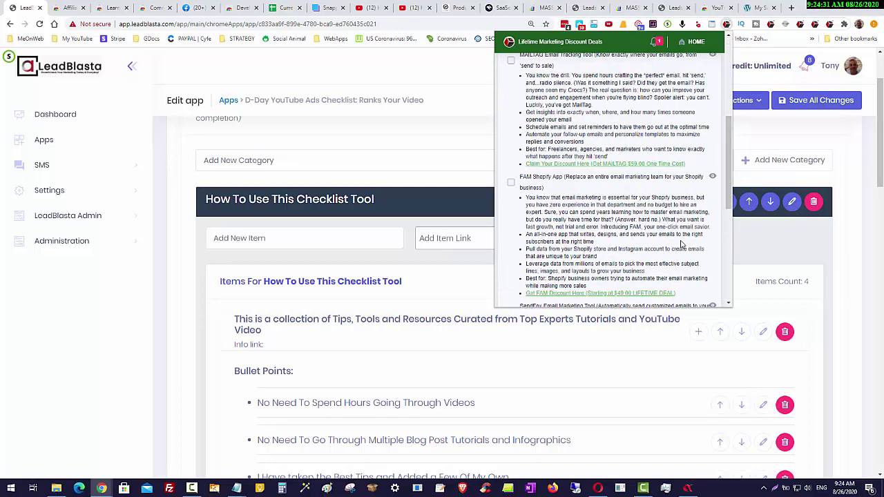
pyautogui.scroll(-1, 681, 240)
pyautogui.moveTo(729, 159); pyautogui.dragTo(731, 40)
pyautogui.click(848, 223)
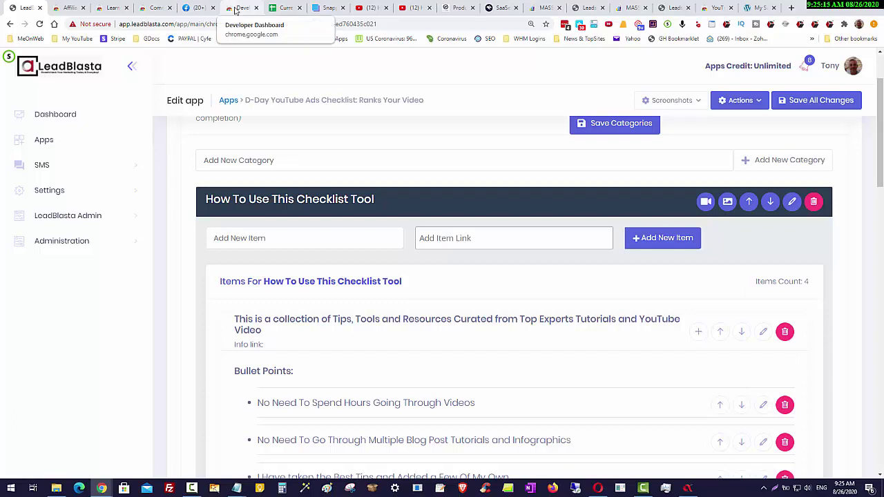
# Switch to the Commission Cobra Review page in the Chrome Web Store and examine its video, overview and additional information.
pyautogui.click(156, 7)
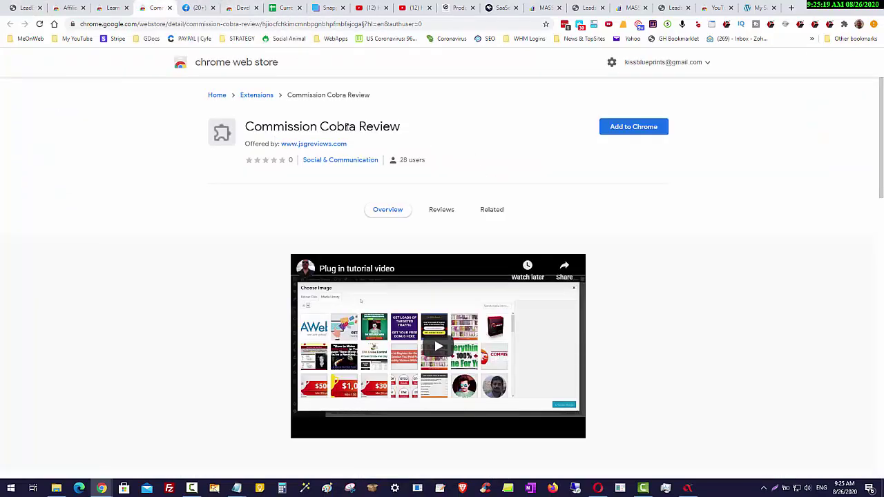
pyautogui.scroll(-15, 497, 156)
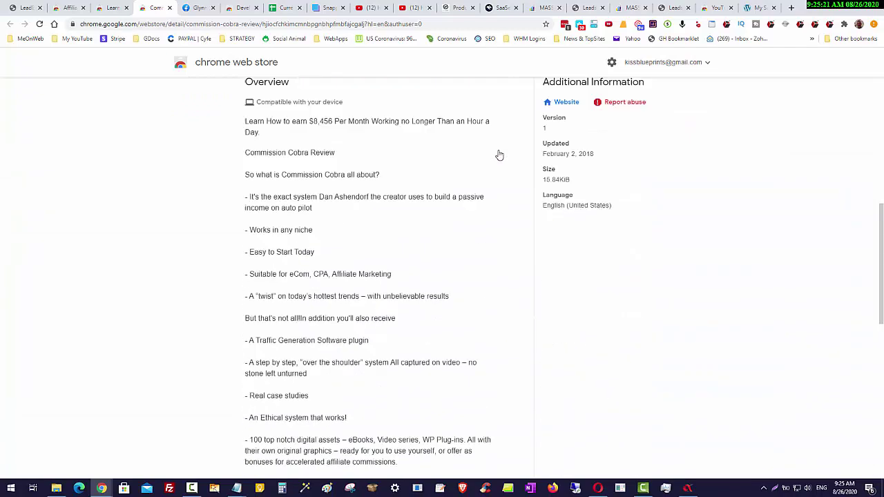
pyautogui.scroll(15, 500, 152)
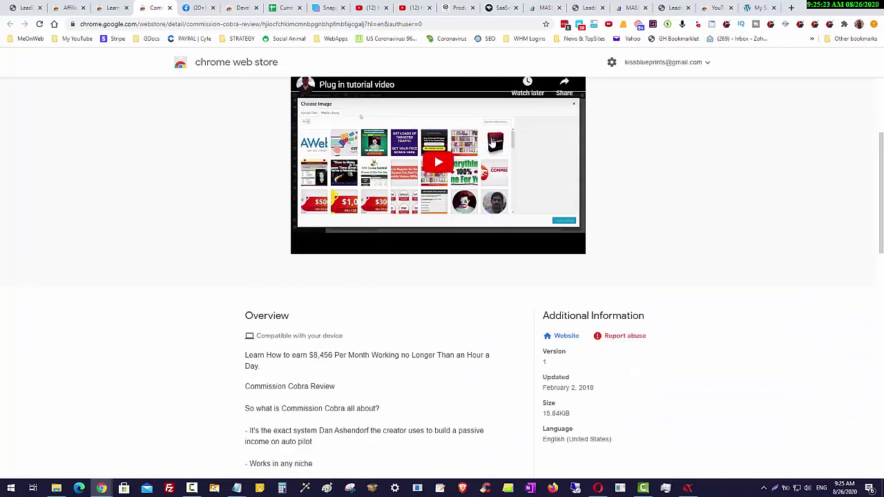
pyautogui.scroll(-4, 492, 143)
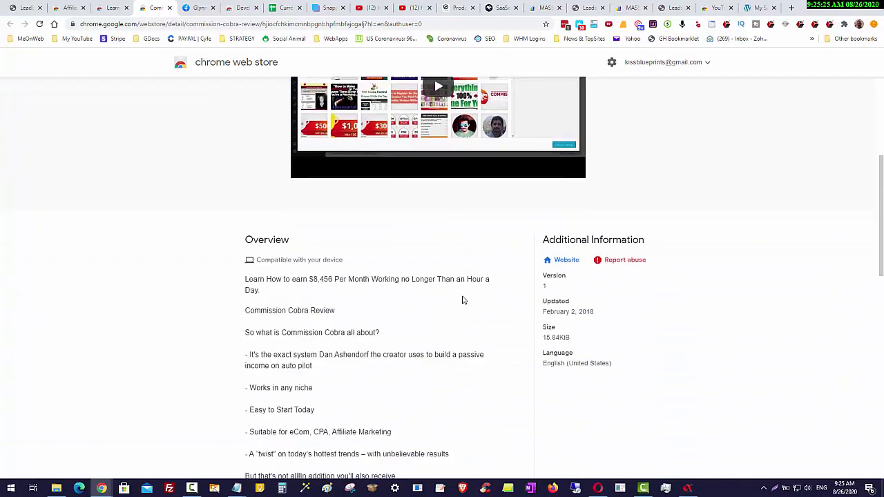
pyautogui.scroll(3, 463, 294)
pyautogui.scroll(1, 714, 298)
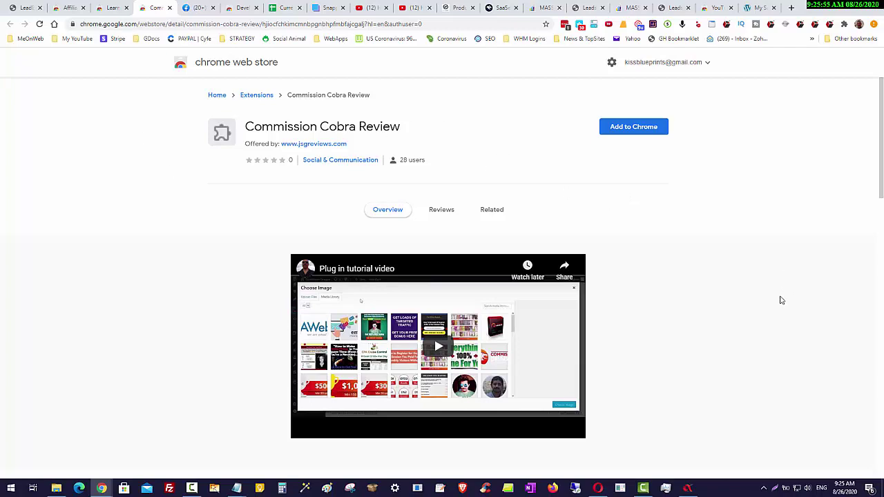
pyautogui.scroll(-3, 780, 299)
pyautogui.scroll(3, 780, 300)
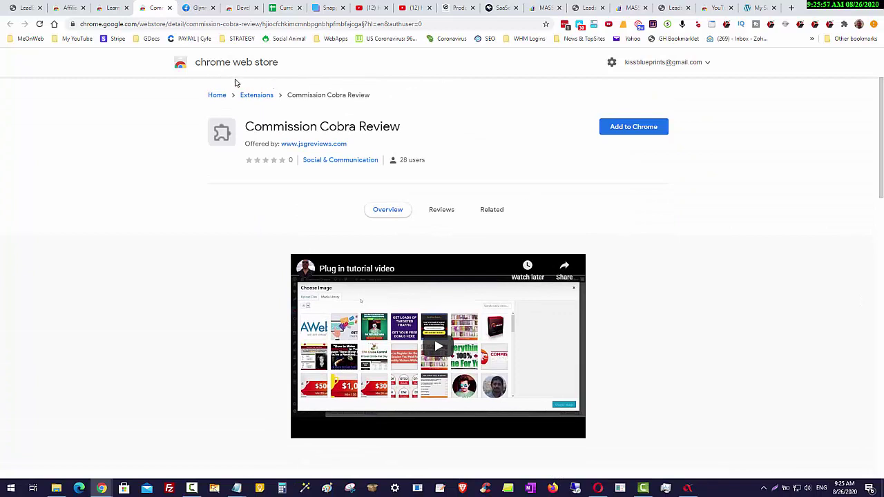